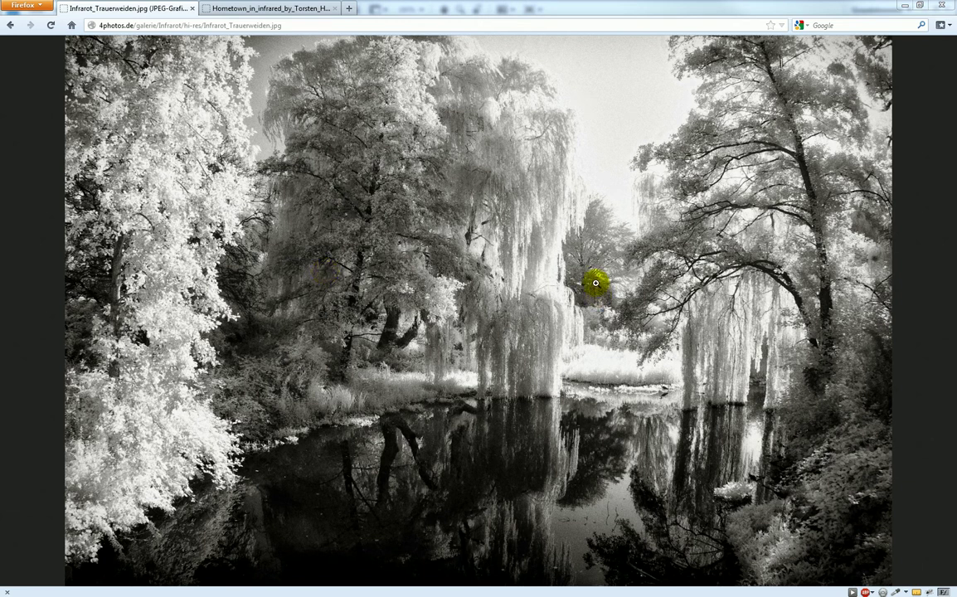
Compare the Trauerweiden and Hometown infrared example photos in Firefox before returning to Photoshop
{"action": "left_click", "coordinate": [281, 8]}
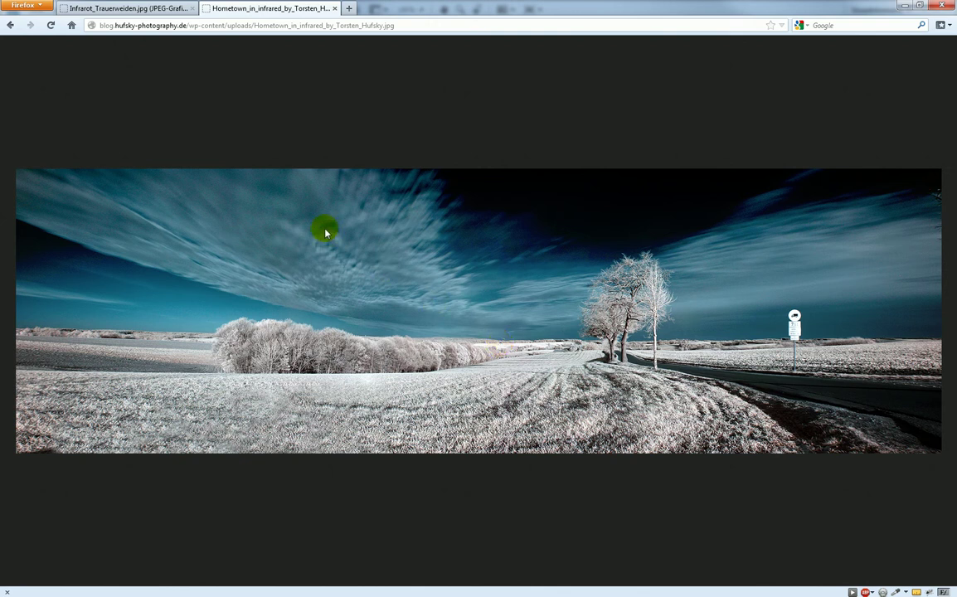
{"action": "left_click", "coordinate": [170, 8]}
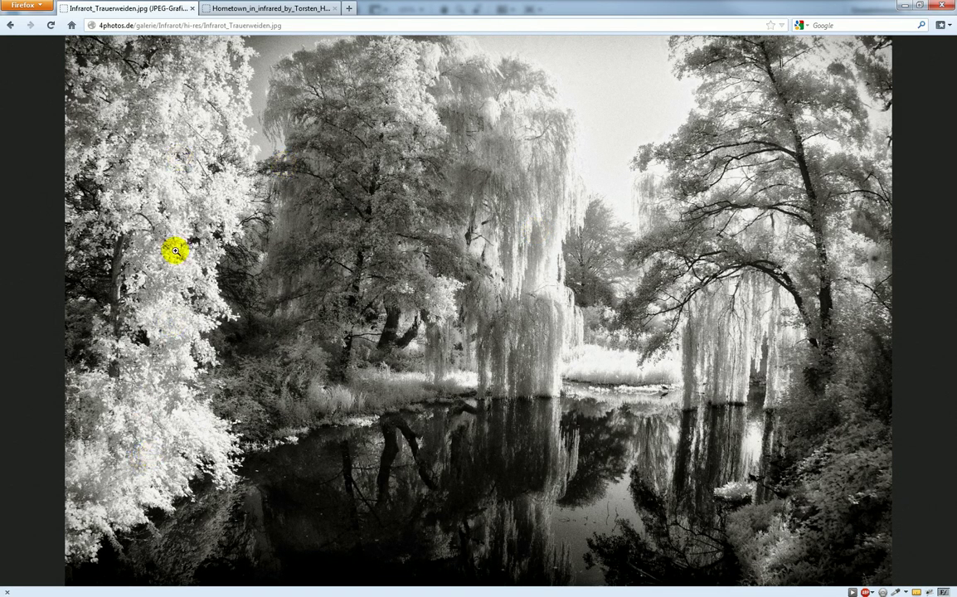
{"action": "left_click", "coordinate": [254, 8]}
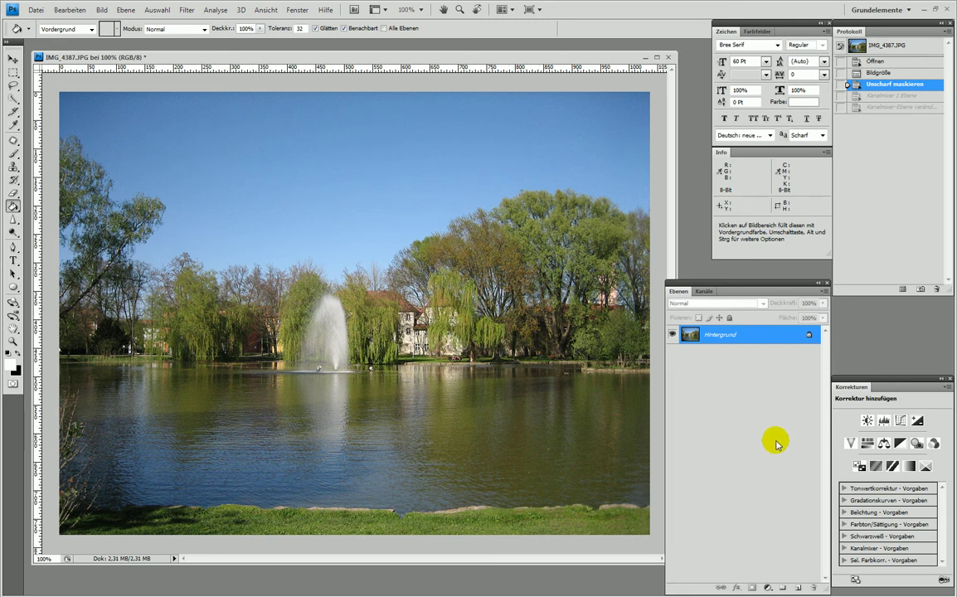
Add a Kanalmixer adjustment layer, preview the Schwarzweiß-Infrarot (RGB) preset, then revert to Standard
{"action": "left_click", "coordinate": [768, 587]}
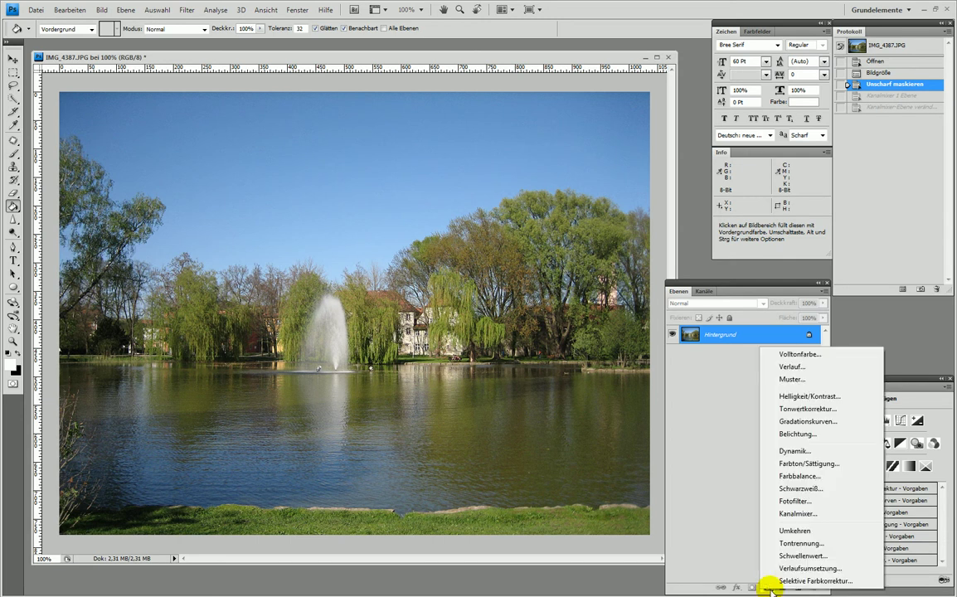
{"action": "left_click", "coordinate": [796, 513]}
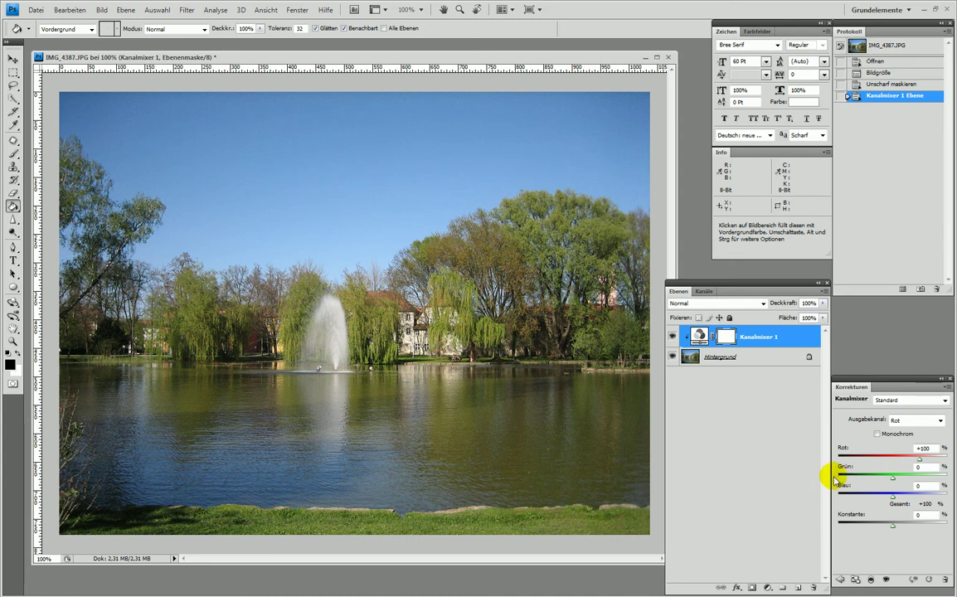
{"action": "left_click", "coordinate": [889, 401]}
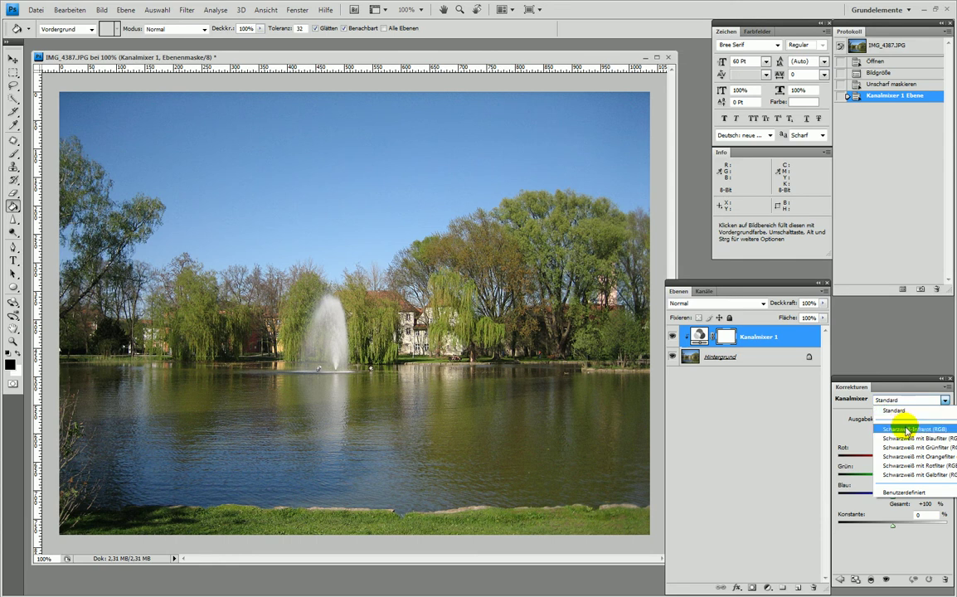
{"action": "left_click", "coordinate": [900, 428]}
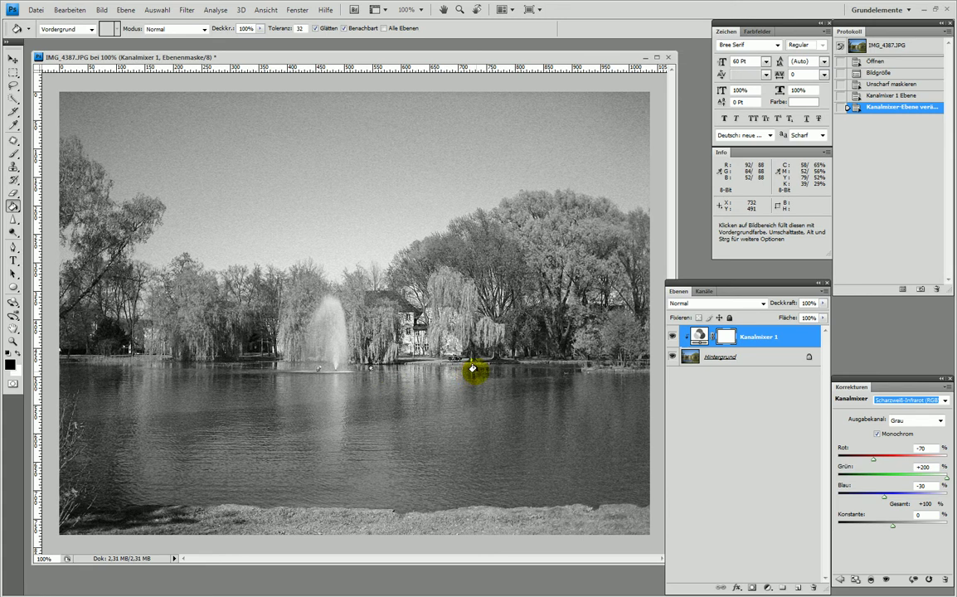
{"action": "left_click", "coordinate": [881, 400]}
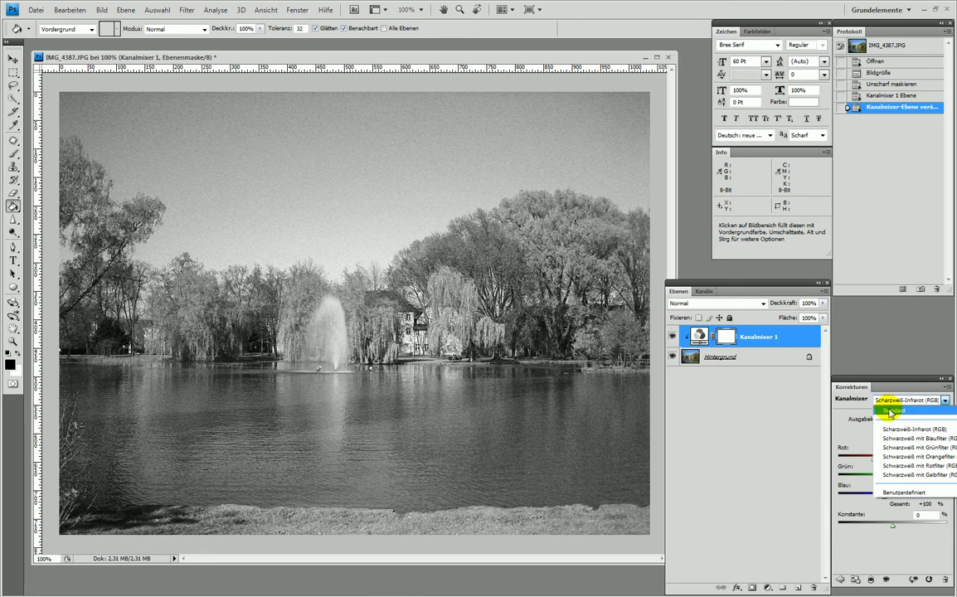
{"action": "left_click", "coordinate": [891, 410]}
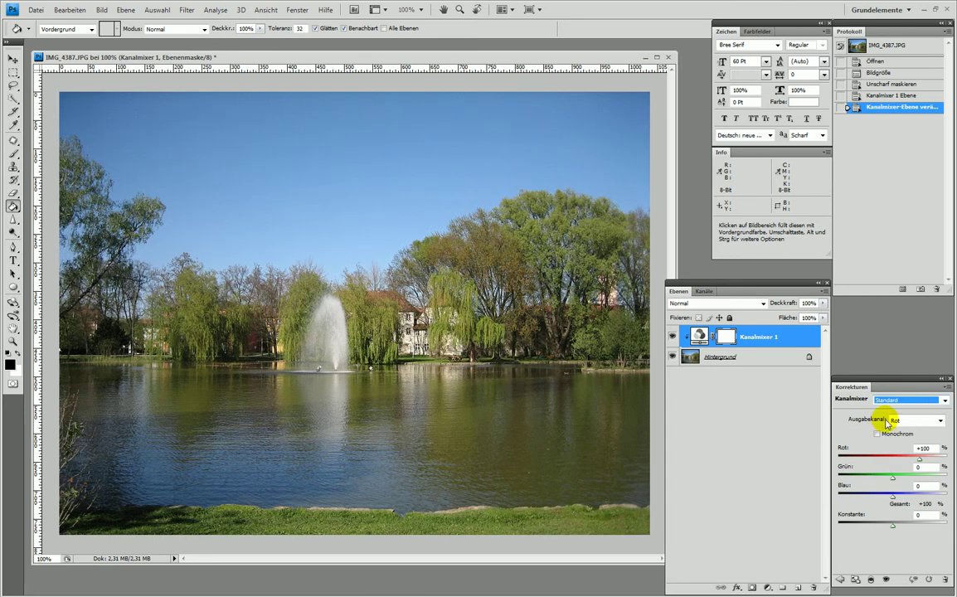
Make the Kanalmixer monochrome with Rot 50, Grün 150 and Blau -100
{"action": "left_click", "coordinate": [877, 432]}
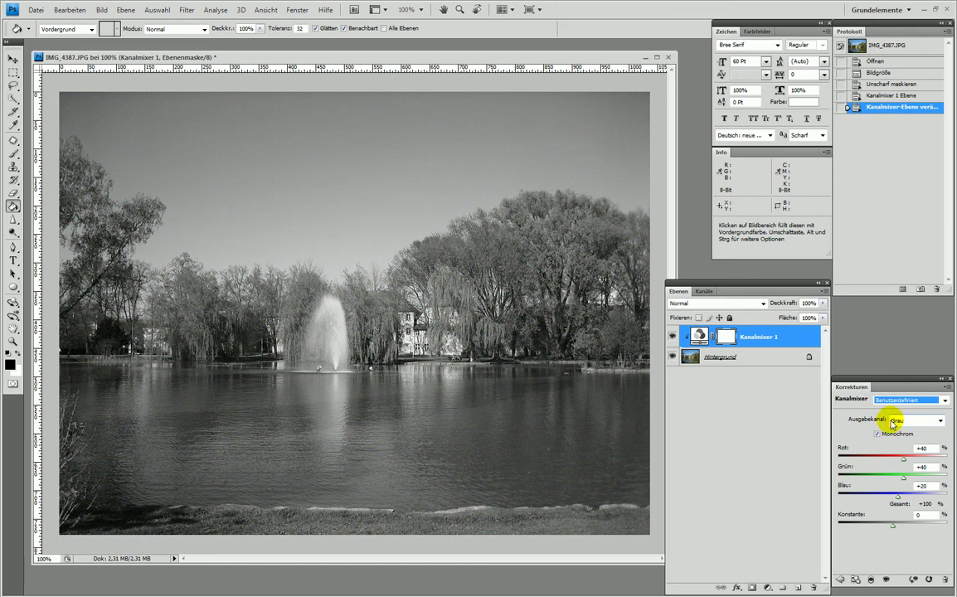
{"action": "left_click", "coordinate": [921, 447]}
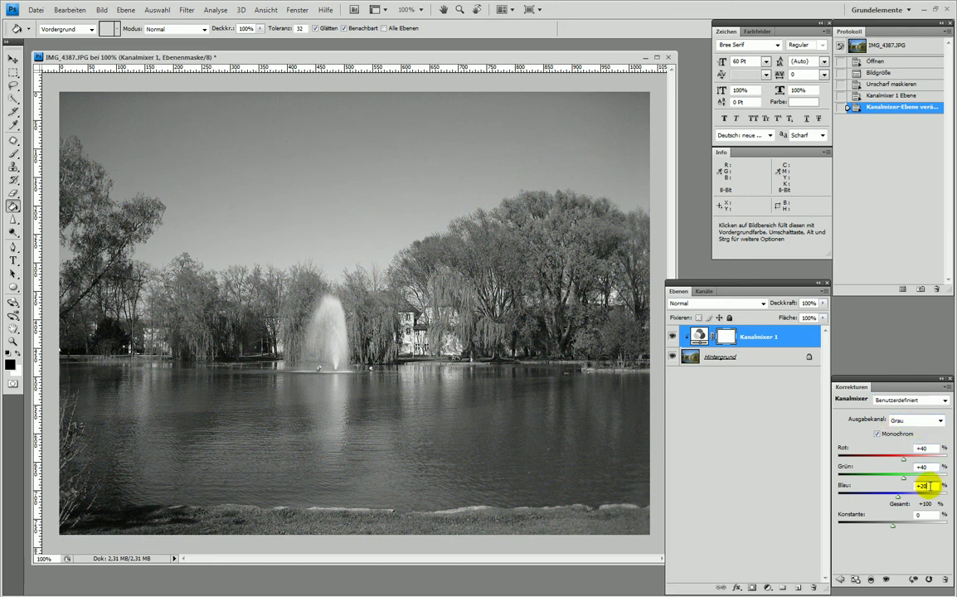
{"action": "type", "text": "50"}
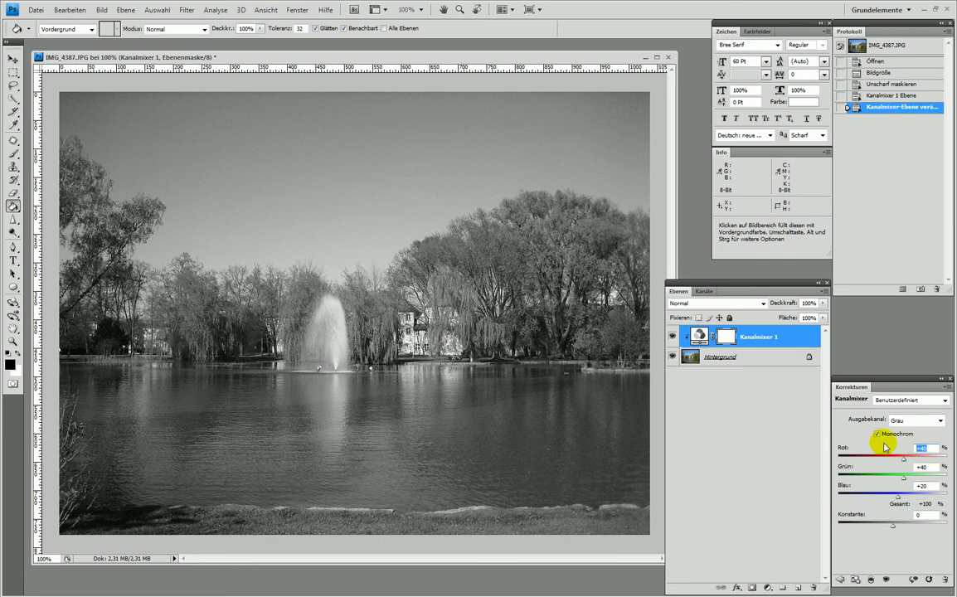
{"action": "left_click", "coordinate": [922, 467]}
{"action": "double_click", "coordinate": [922, 466]}
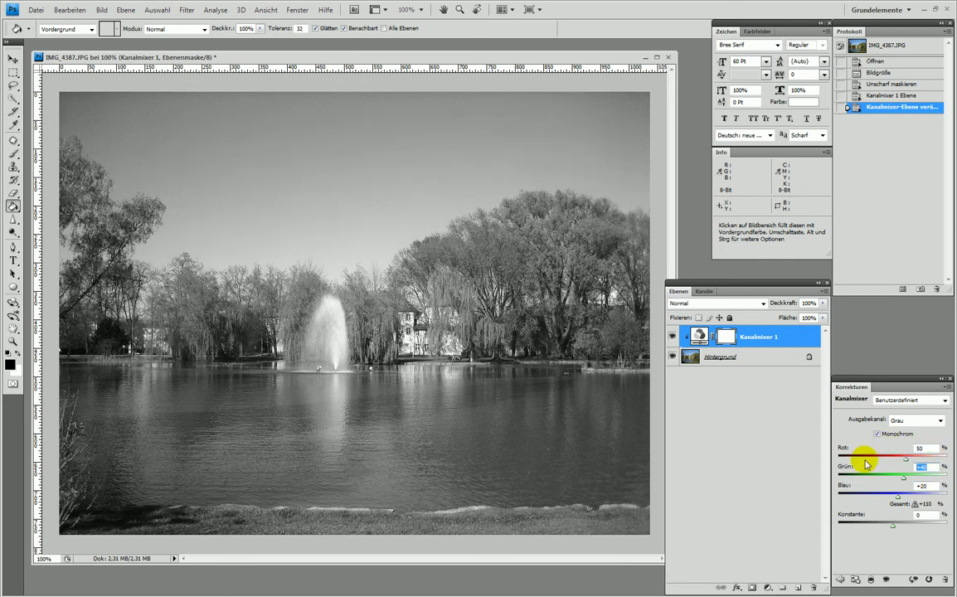
{"action": "type", "text": "150"}
{"action": "key", "text": "Tab"}
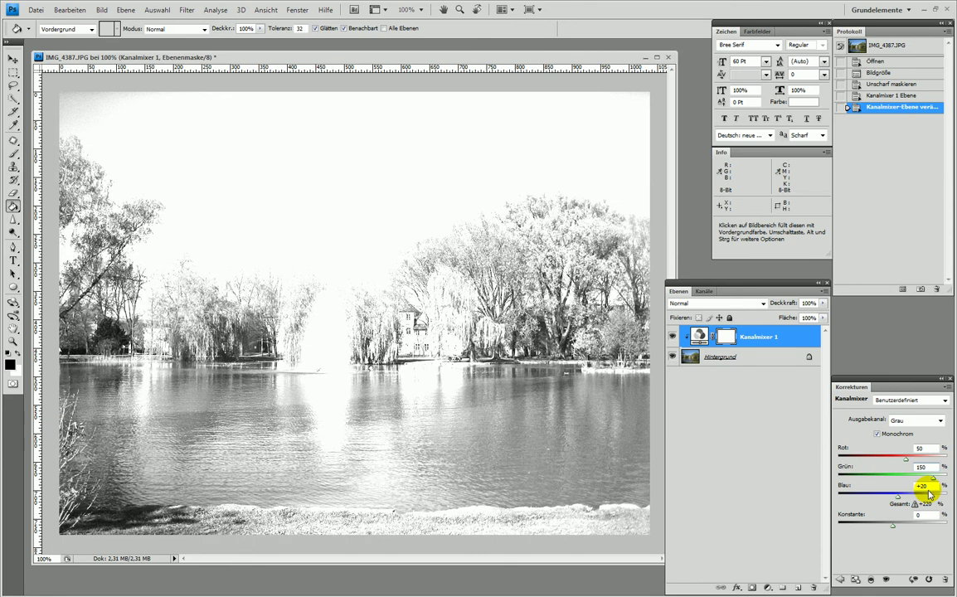
{"action": "type", "text": "-100"}
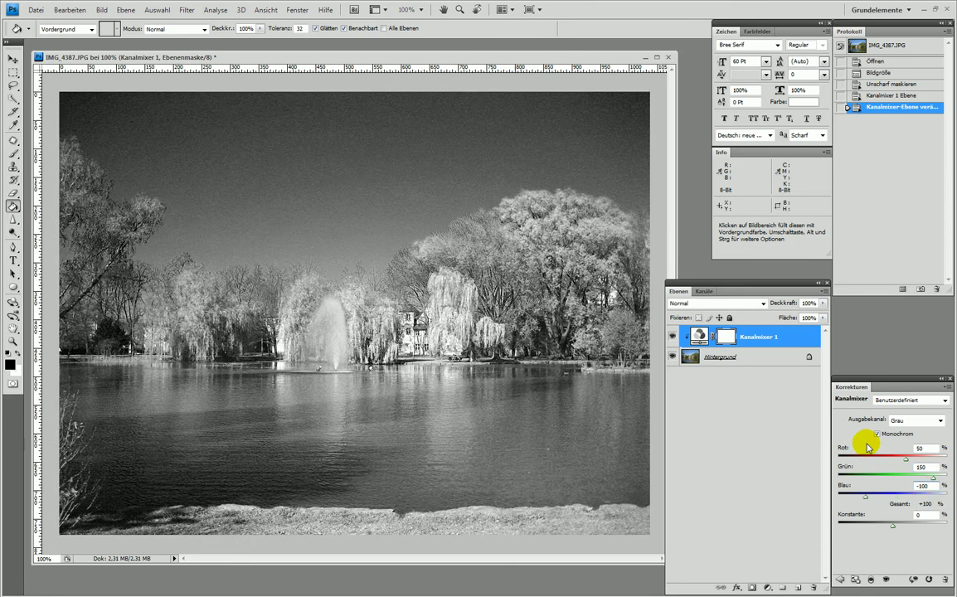
Recheck the Rot and Grün values, then toggle Kanalmixer 1 to compare with the original
{"action": "left_click", "coordinate": [922, 447]}
{"action": "left_click", "coordinate": [928, 466]}
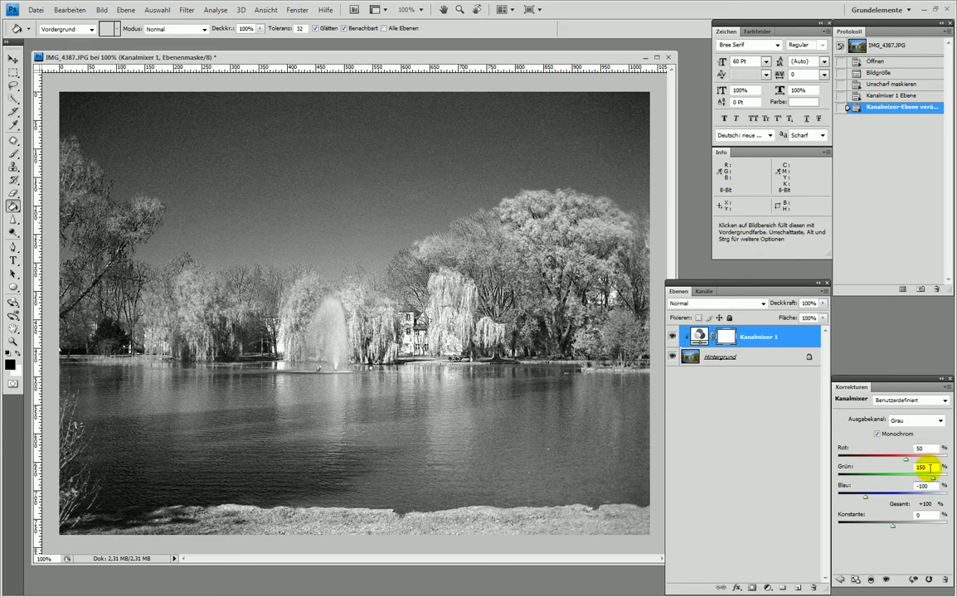
{"action": "left_click", "coordinate": [921, 447]}
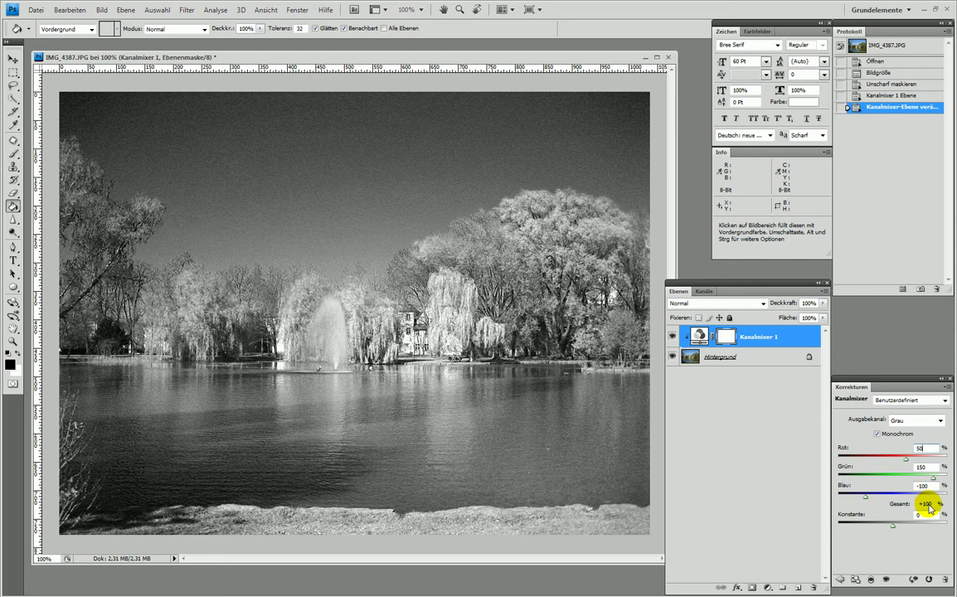
{"action": "key", "text": "Tab"}
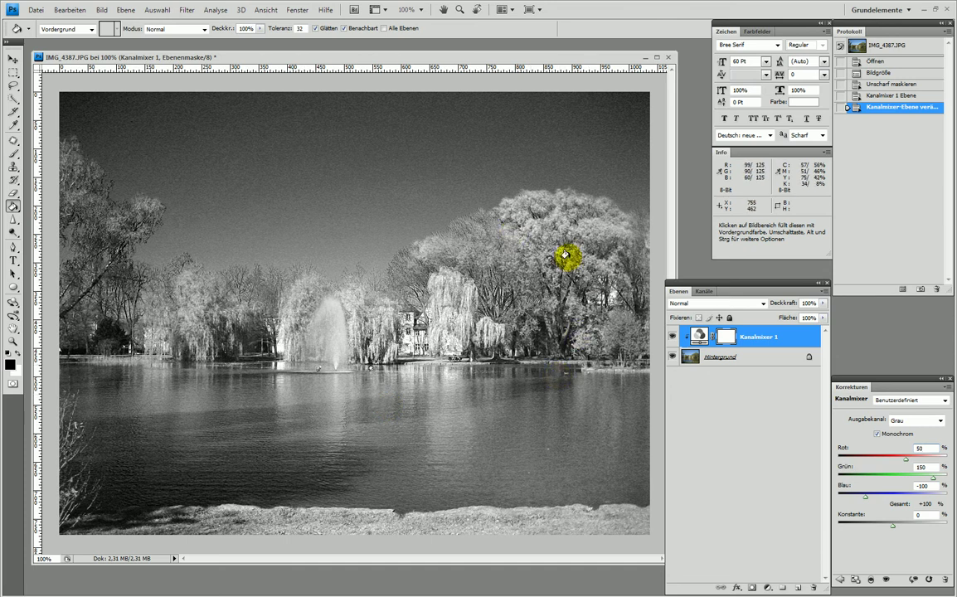
{"action": "left_click", "coordinate": [673, 336]}
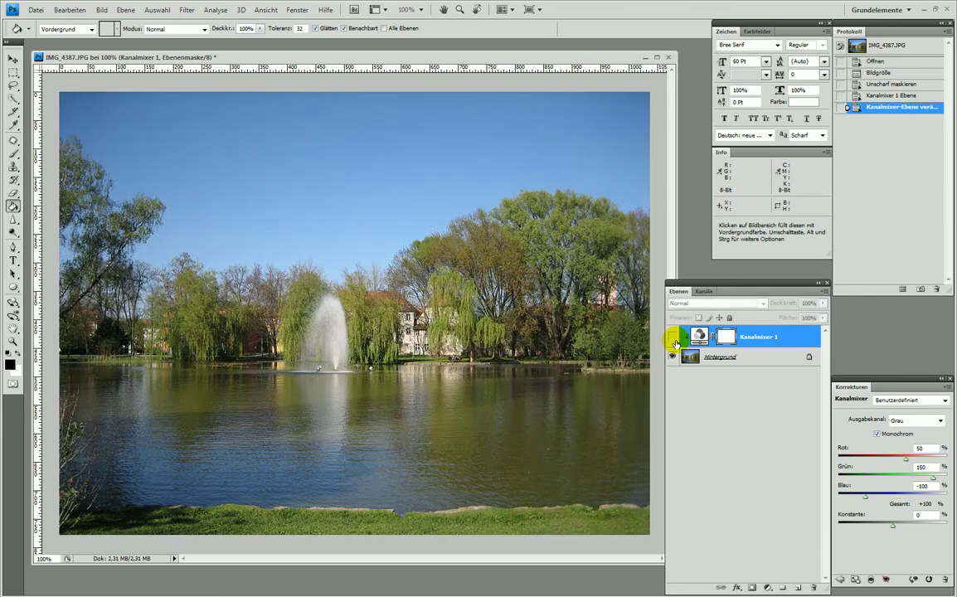
{"action": "left_click", "coordinate": [672, 337]}
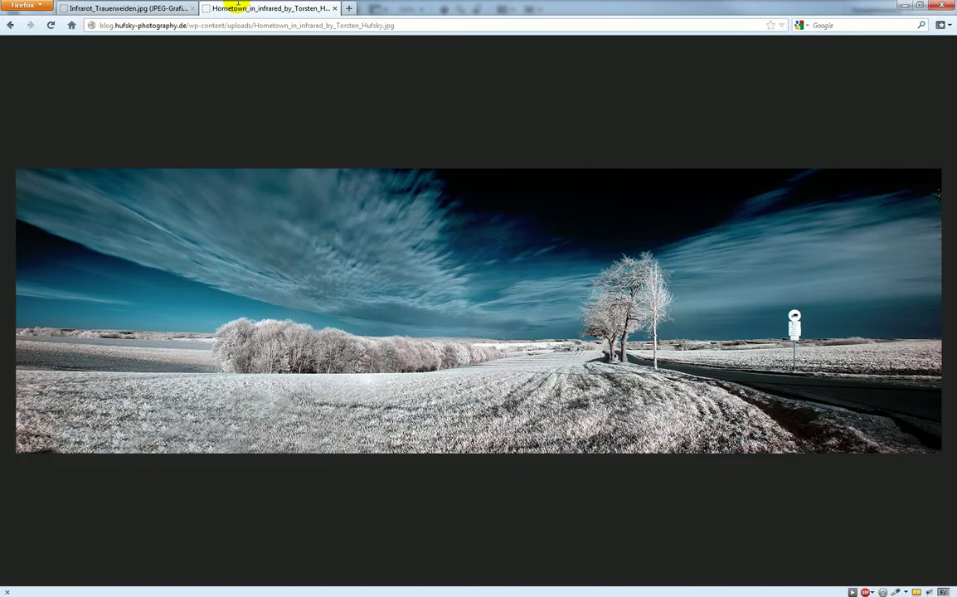
{"action": "key", "text": "ctrl+Tab"}
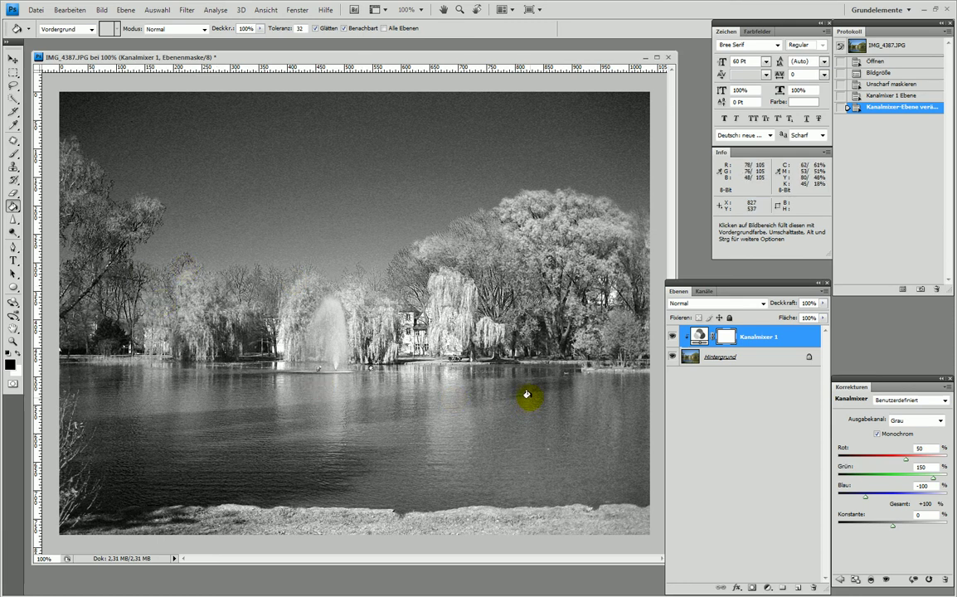
Duplicate Hintergrund and move Hintergrund Kopie above Kanalmixer 1
{"action": "left_click", "coordinate": [761, 358]}
{"action": "left_click_drag", "start_coordinate": [761, 357], "coordinate": [797, 587]}
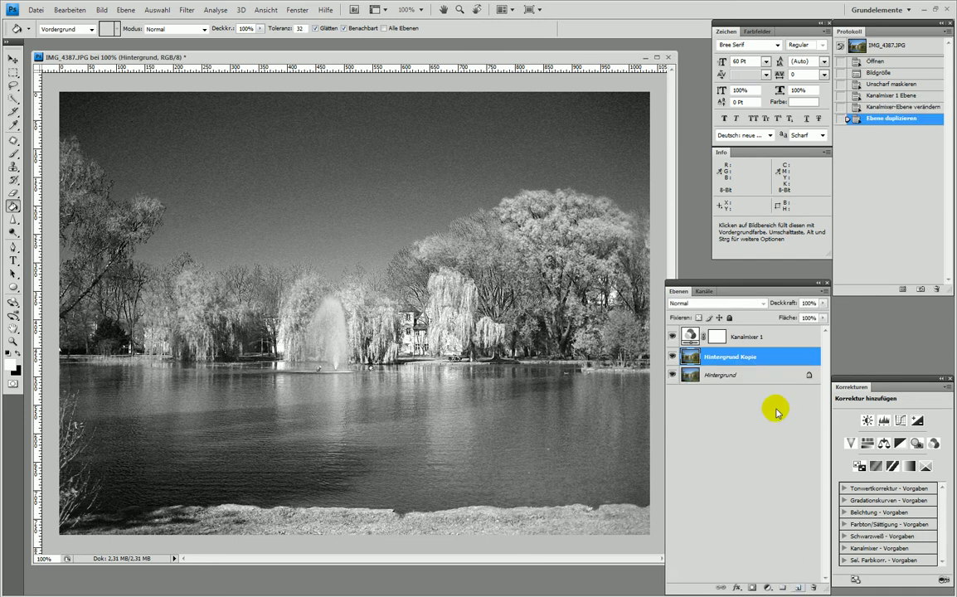
{"action": "left_click_drag", "start_coordinate": [770, 362], "coordinate": [773, 330]}
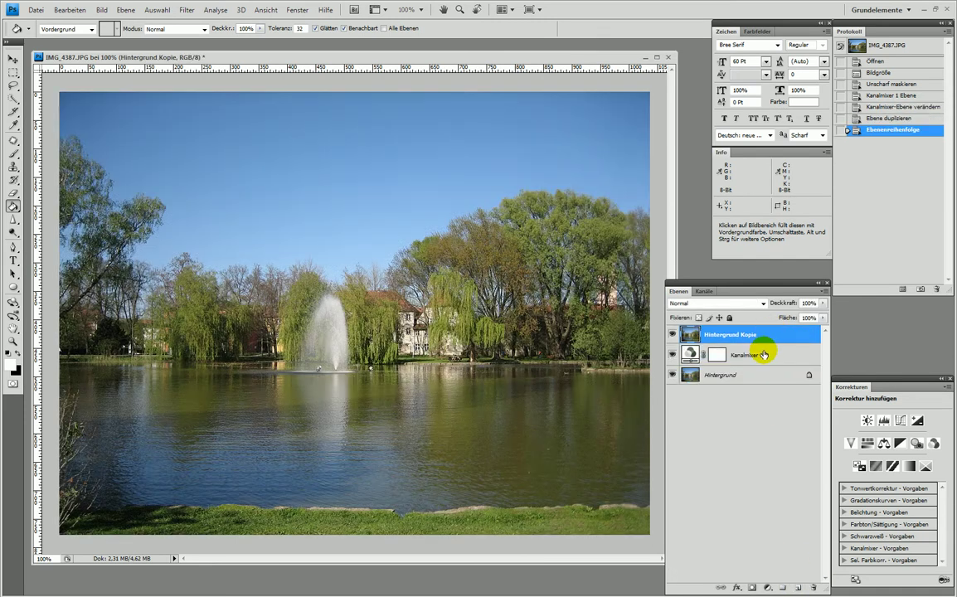
{"action": "left_click", "coordinate": [693, 305]}
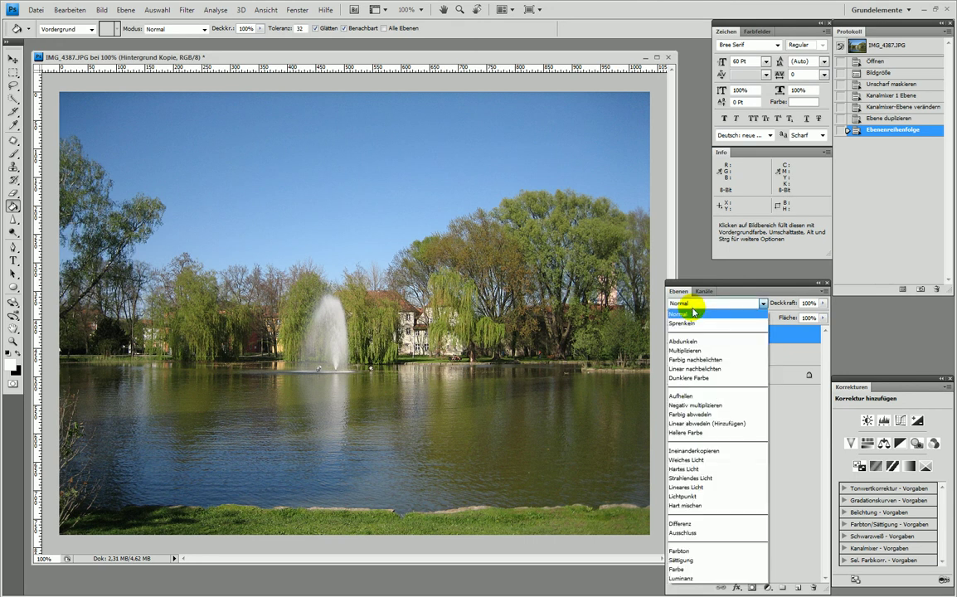
Set Hintergrund Kopie to Ineinanderkopieren blend mode at 40% opacity
{"action": "left_click", "coordinate": [715, 453]}
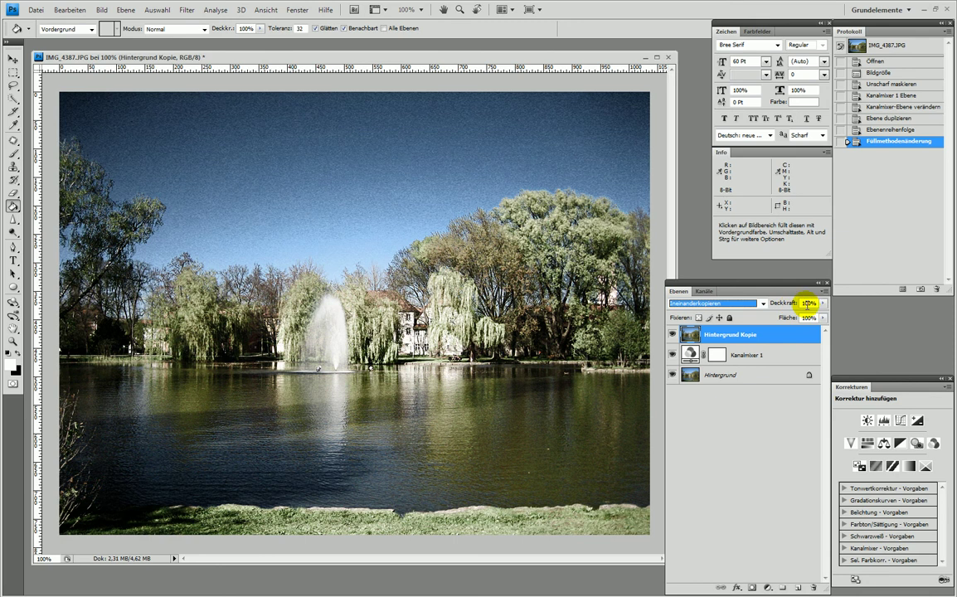
{"action": "left_click", "coordinate": [806, 304]}
{"action": "type", "text": "0"}
{"action": "key", "text": "Tab"}
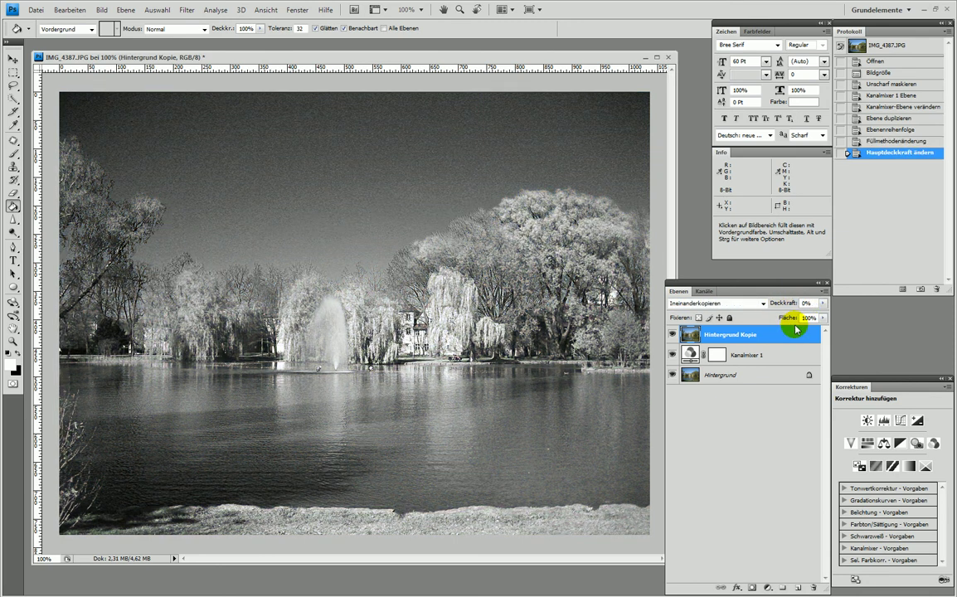
{"action": "type", "text": "4"}
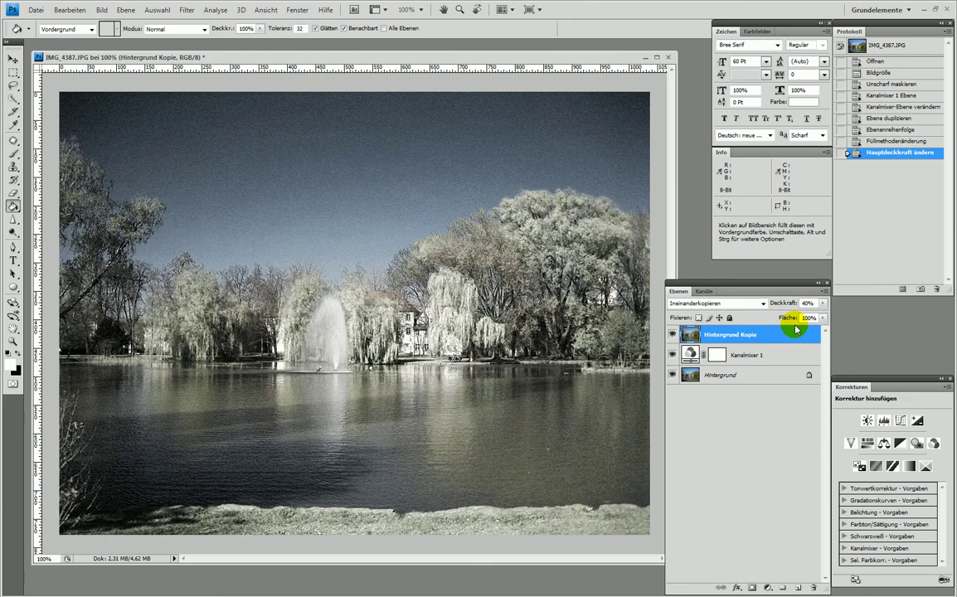
Compare the tint on and off, and lower Hintergrund Kopie opacity to 20%
{"action": "left_click", "coordinate": [672, 335]}
{"action": "left_click", "coordinate": [673, 335]}
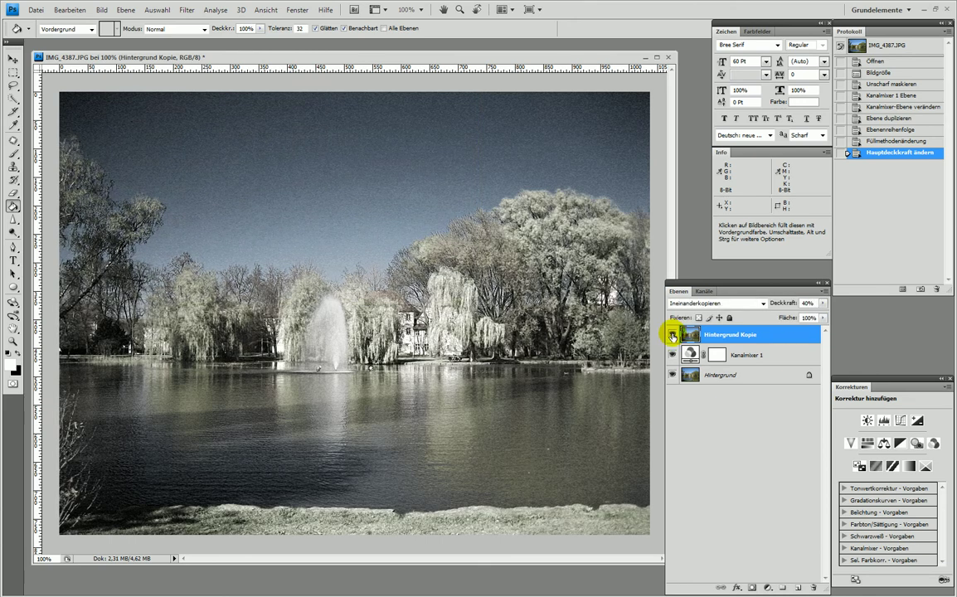
{"action": "left_click", "coordinate": [672, 335]}
{"action": "left_click", "coordinate": [672, 334]}
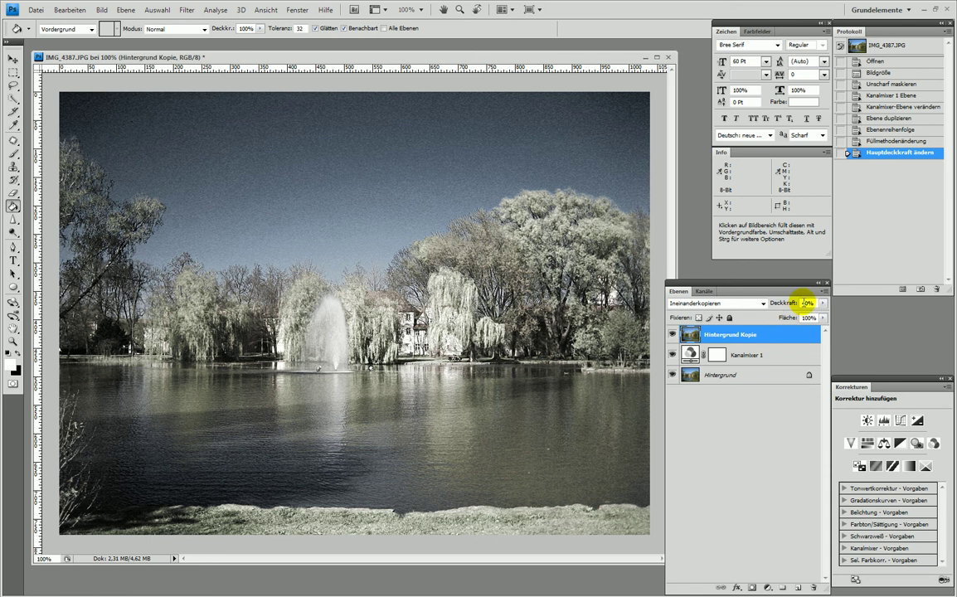
{"action": "left_click_drag", "start_coordinate": [787, 302], "coordinate": [763, 302]}
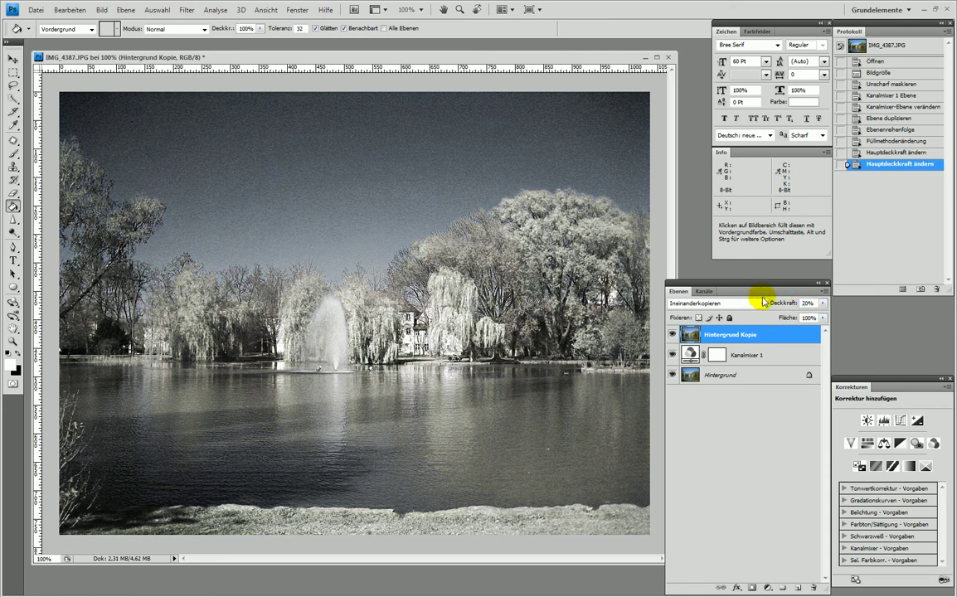
{"action": "left_click", "coordinate": [671, 336]}
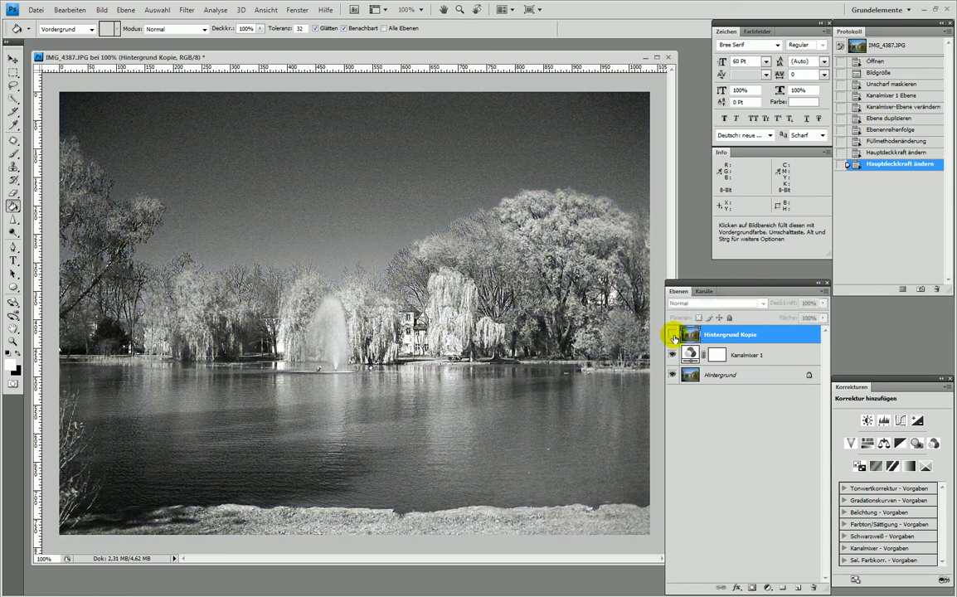
{"action": "left_click", "coordinate": [672, 336]}
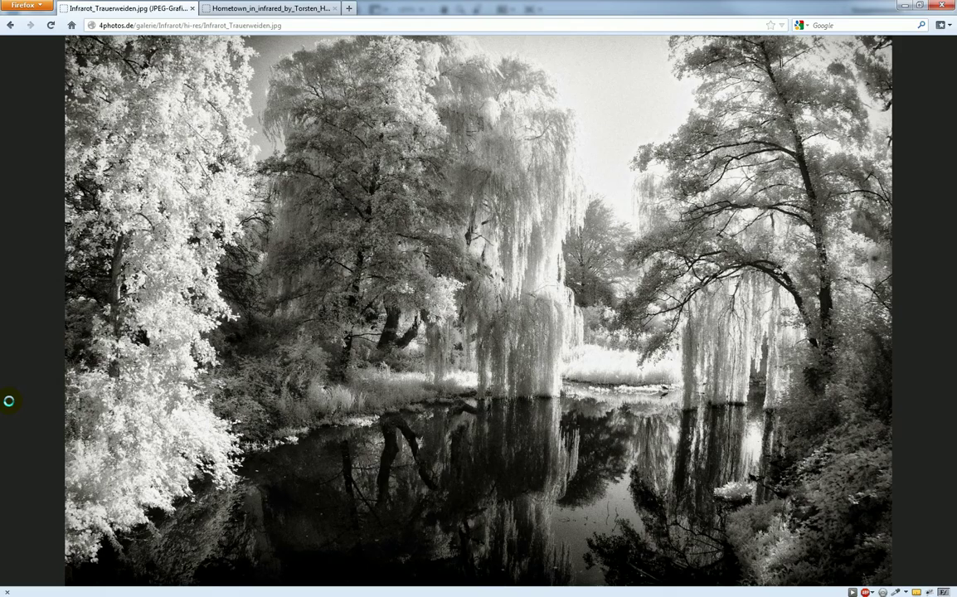
{"action": "key", "text": "ctrl+Tab"}
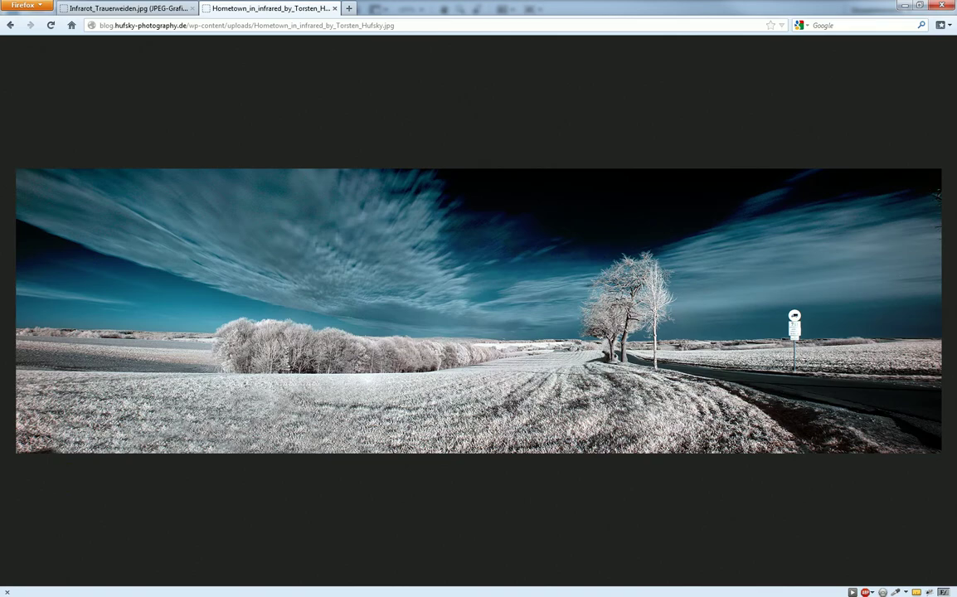
{"action": "key", "text": "alt+Tab"}
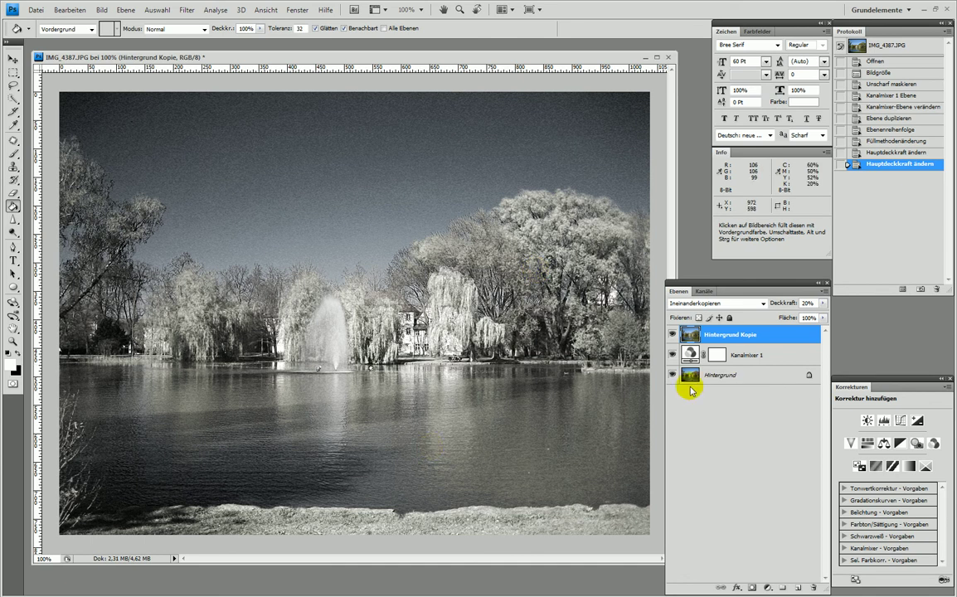
Turn off visibility of the Hintergrund Kopie tint layer
{"action": "left_click", "coordinate": [670, 336]}
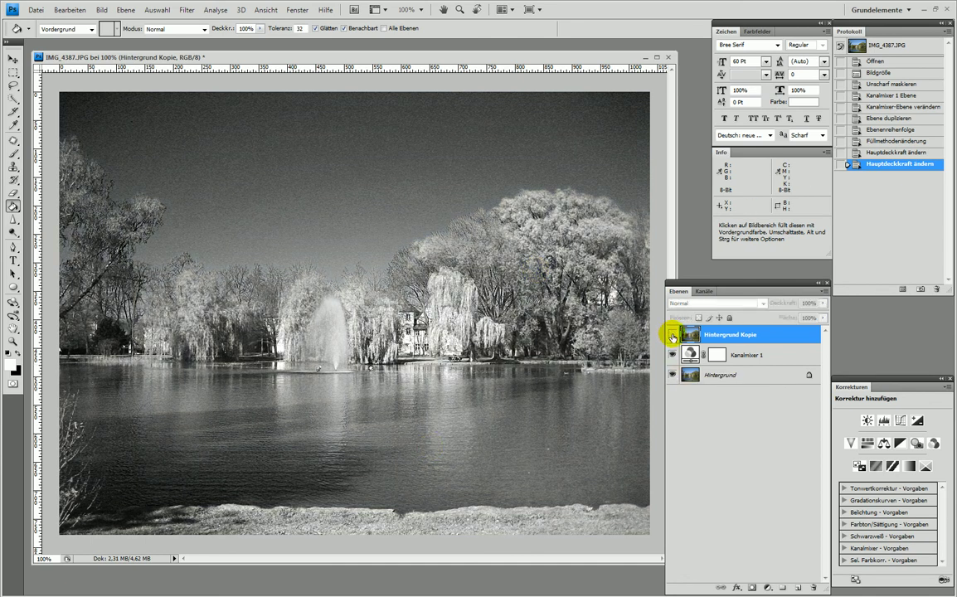